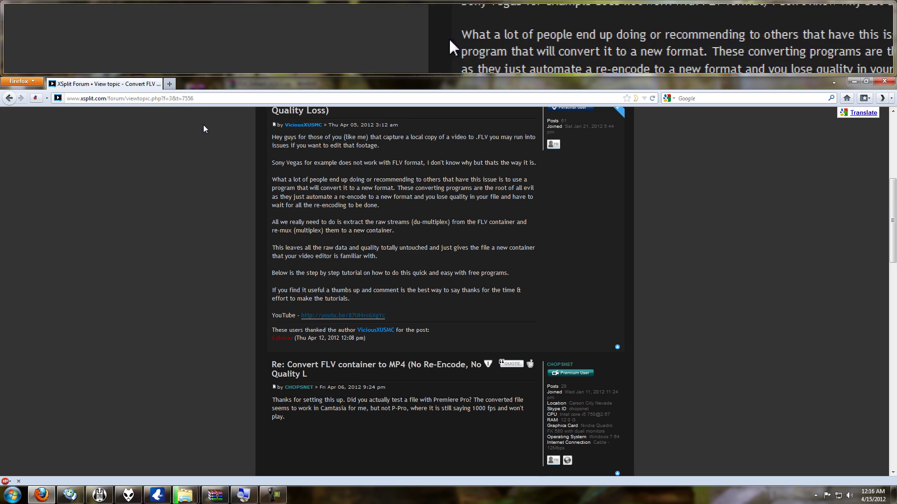
Search the web for 'cccp', visit the Combined Community Codec Pack site, then return to the forum
click(168, 86)
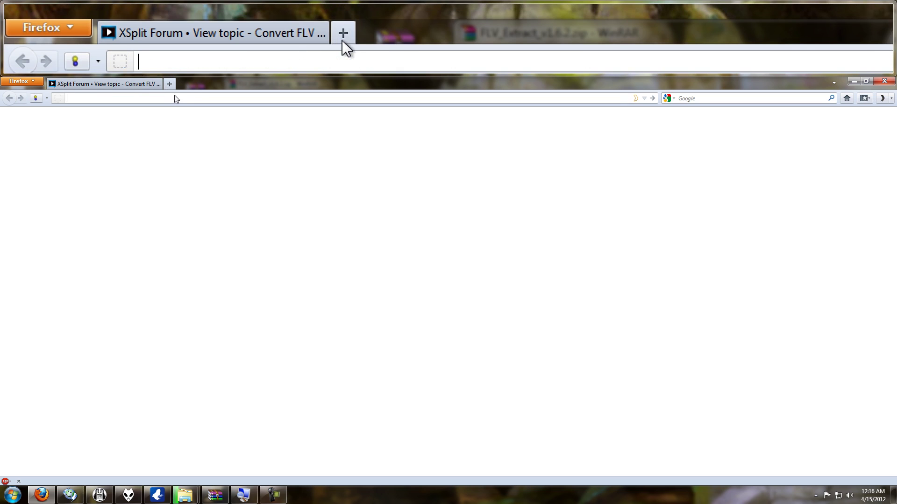
text(g)
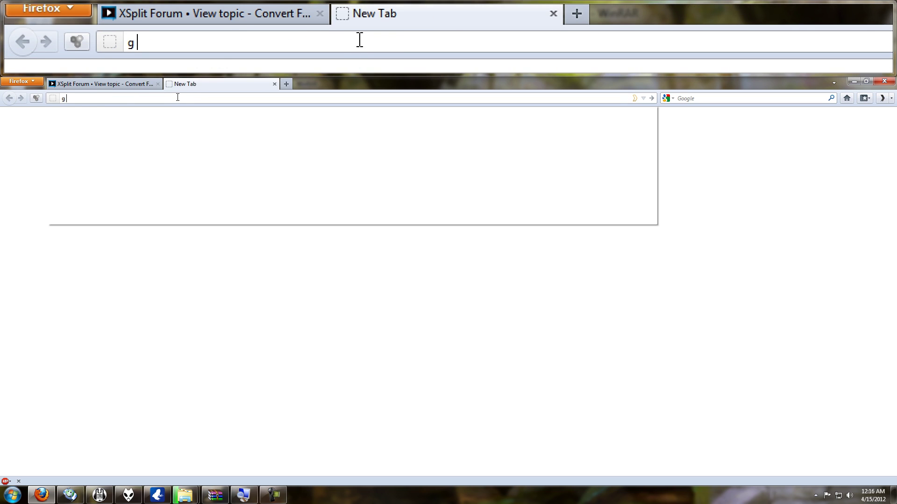
text( cccp)
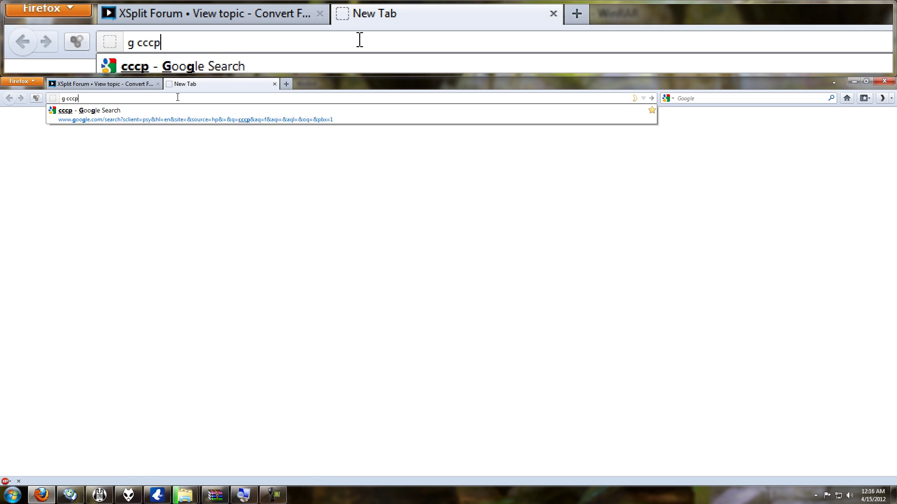
key(Return)
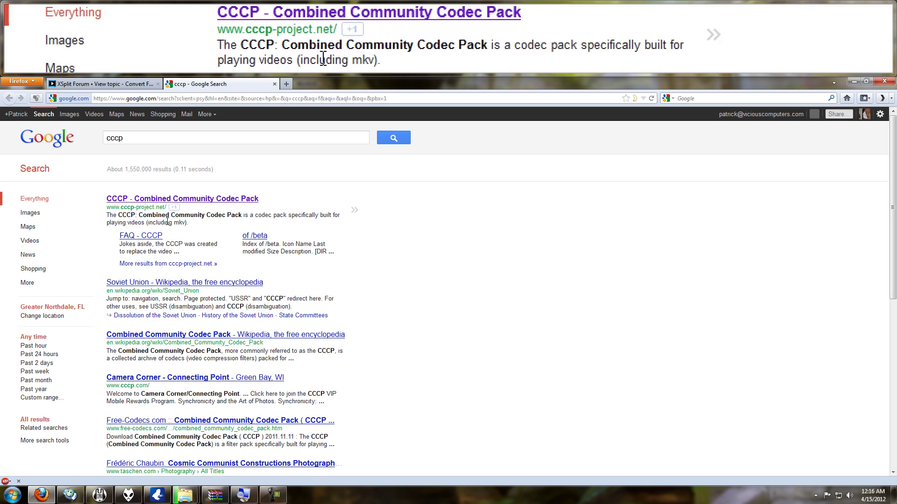
click(204, 199)
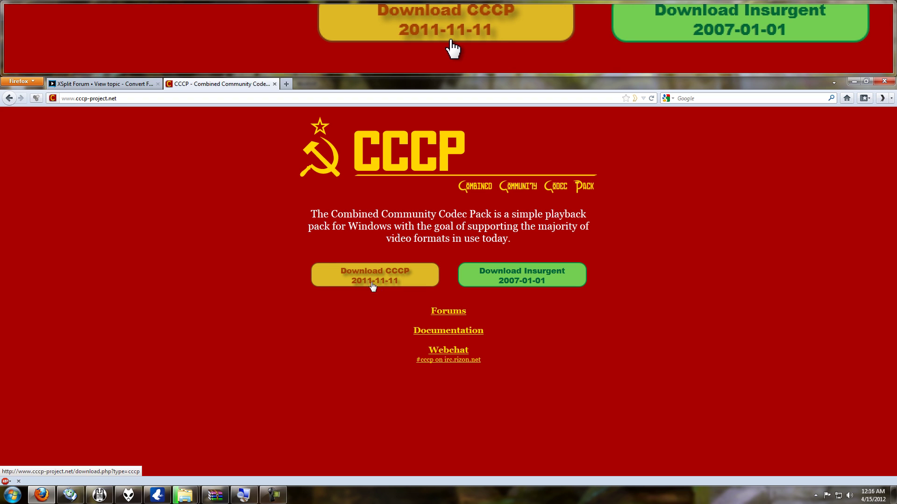
click(274, 84)
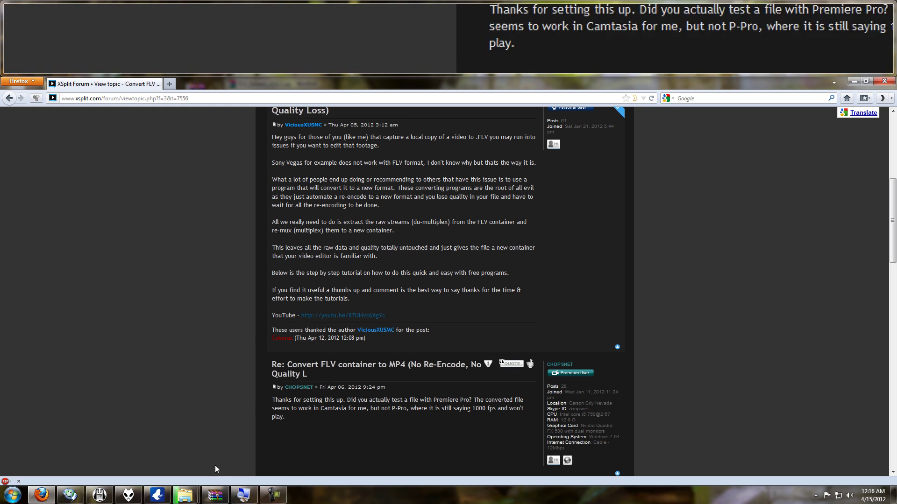
Launch FLV Extract from the archive and extract 2012-04-12_120835269.1.flv with it
mouse_move(185, 495)
click(159, 450)
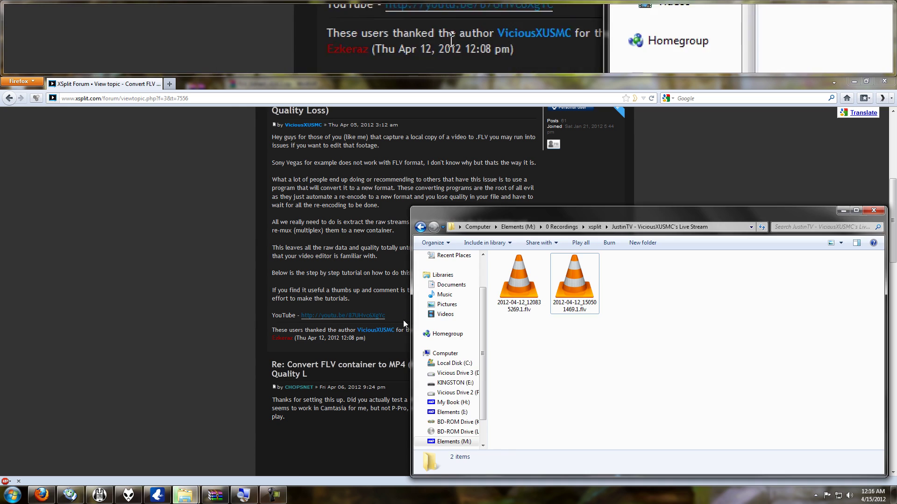
click(525, 288)
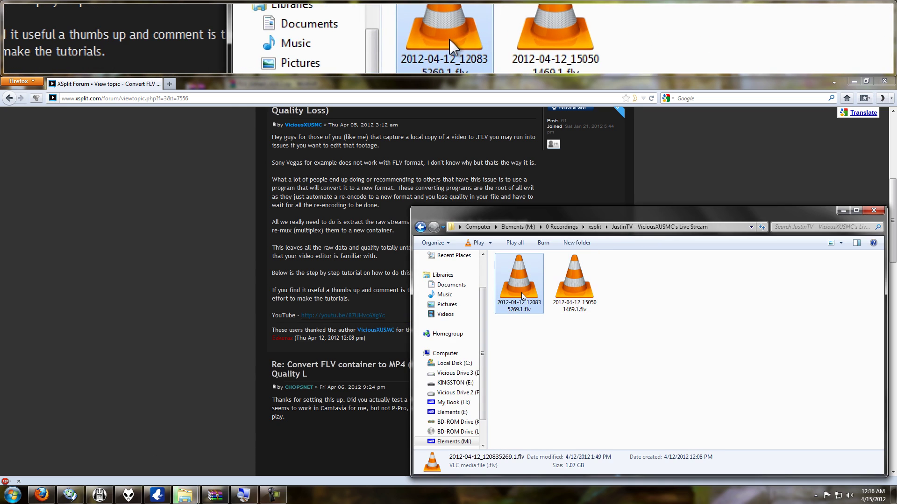
click(190, 499)
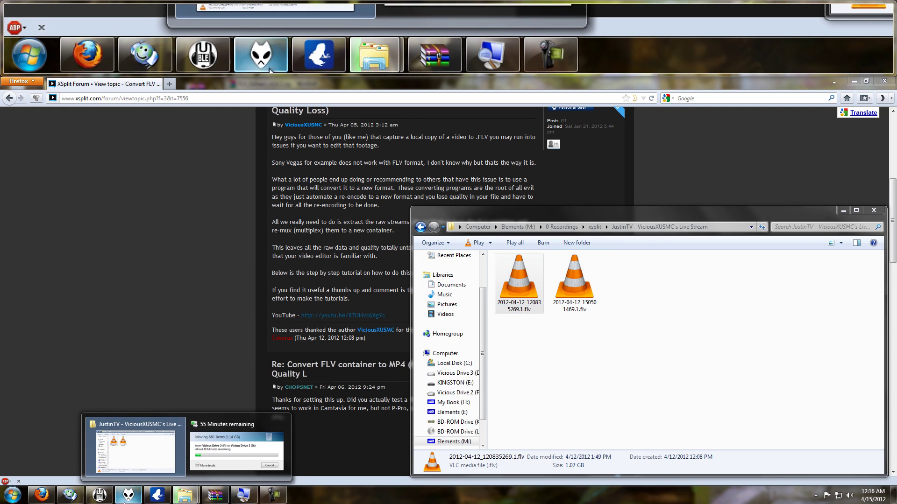
click(215, 497)
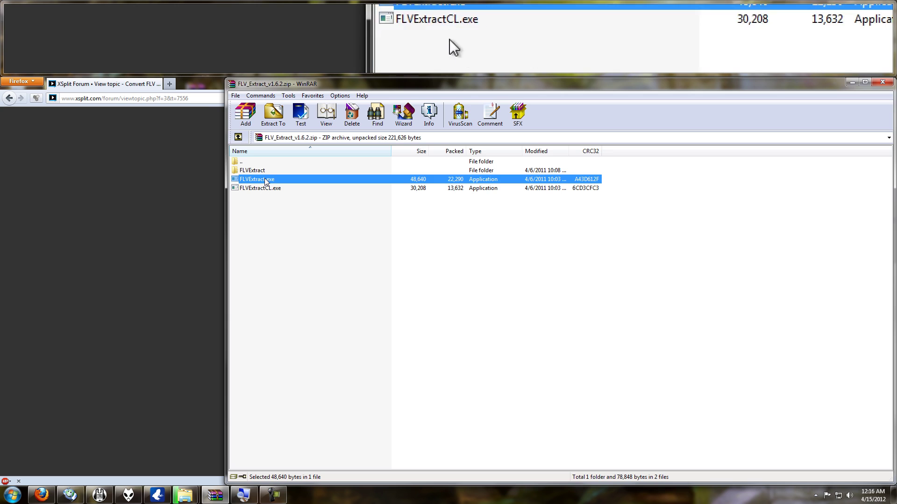
double_click(265, 180)
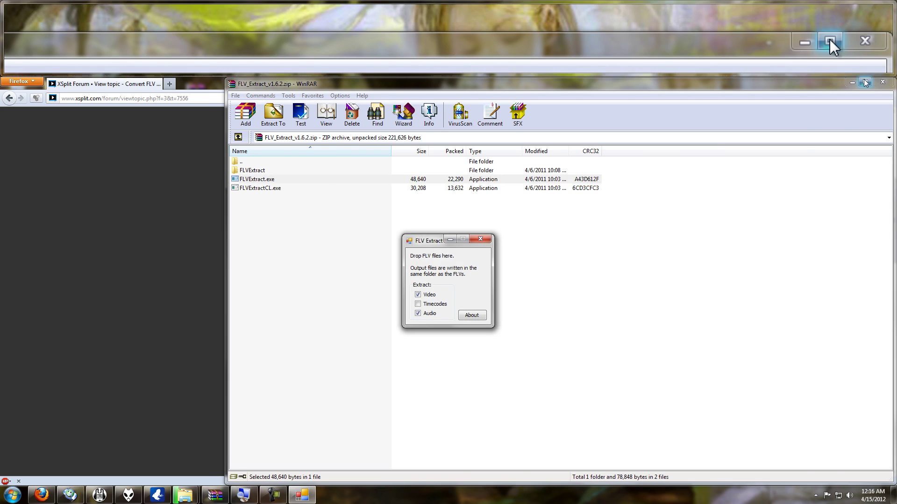
click(882, 82)
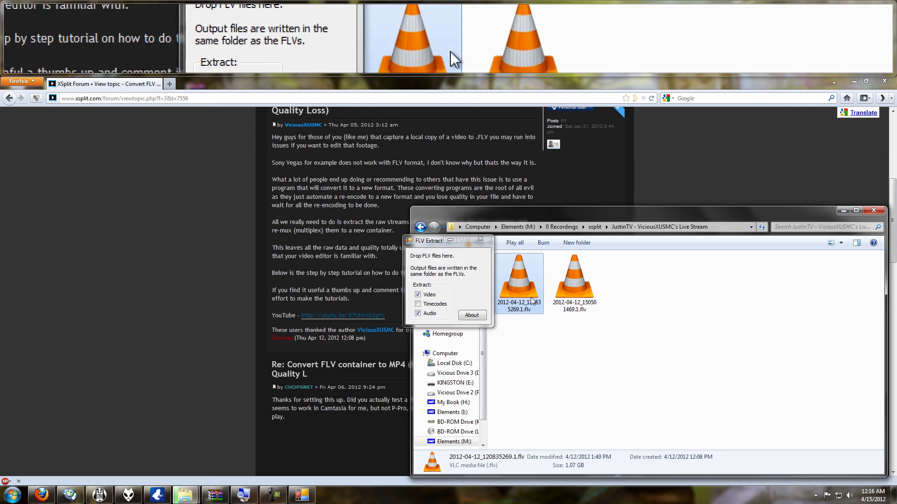
drag(526, 287, 439, 246)
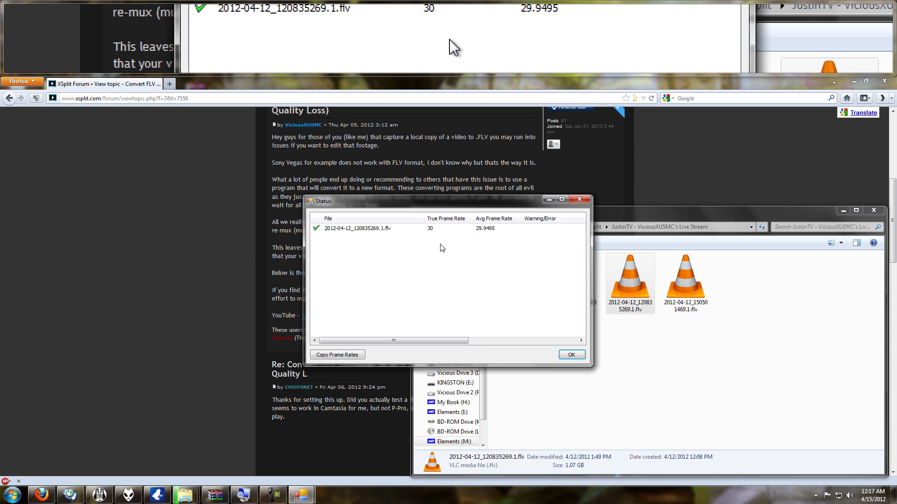
Dismiss the extraction report, close FLV Extract, and review the extracted .264 and .aac files
drag(453, 205, 238, 211)
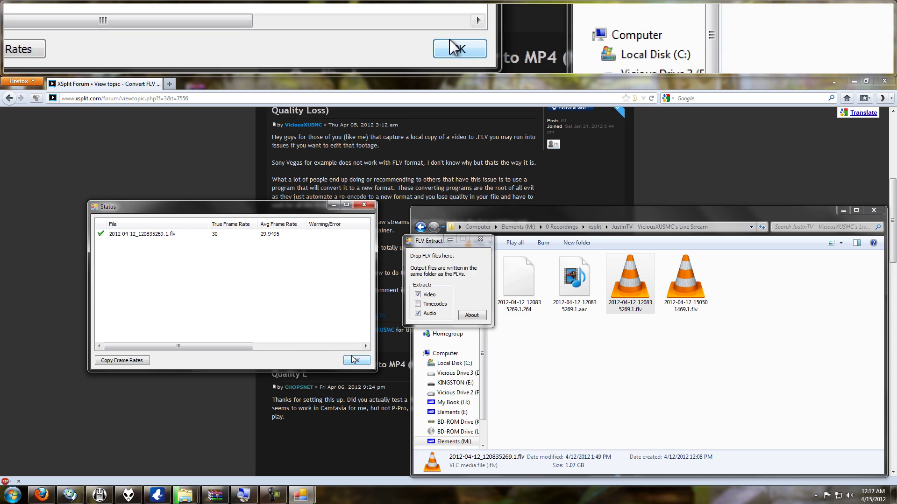
click(356, 361)
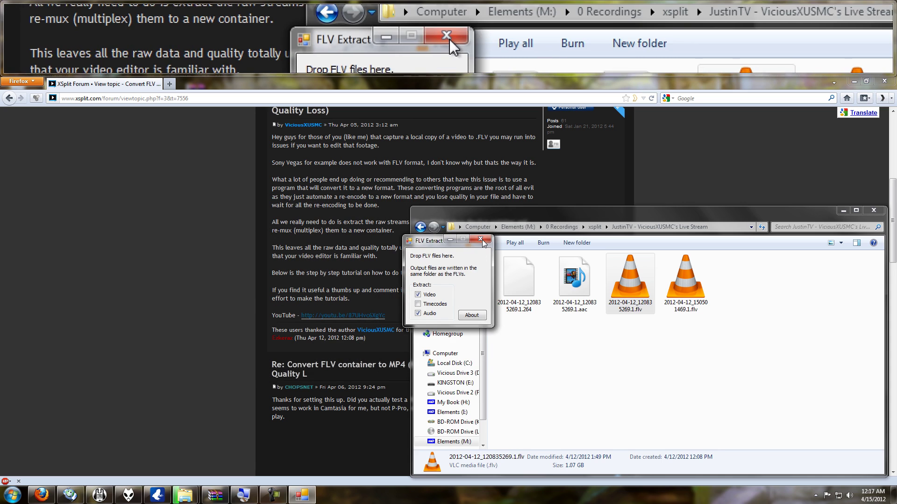
click(480, 239)
click(529, 294)
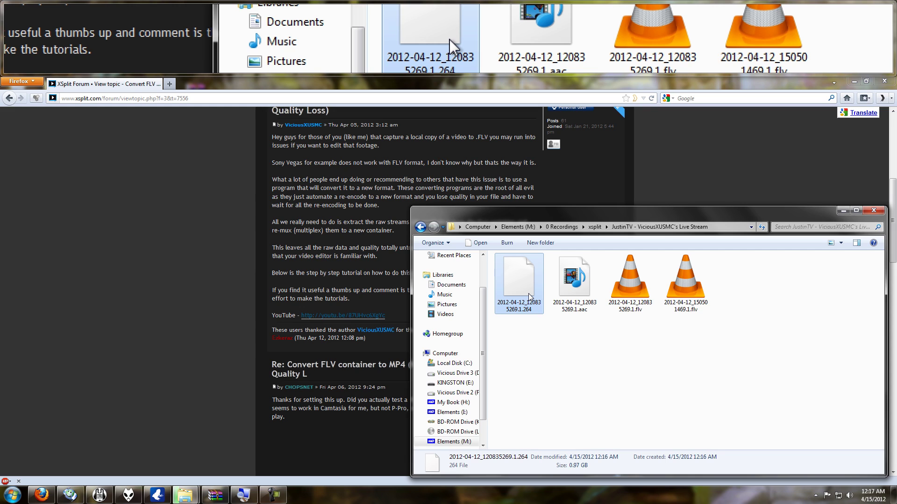
click(575, 295)
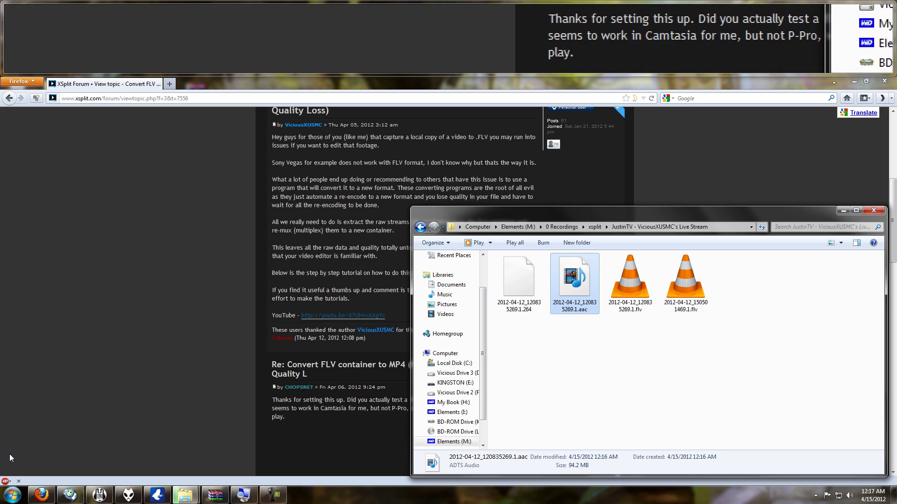
Start Yamb from the Yamb 2.1.0.0 beta 2 folder in All Programs
click(13, 494)
click(46, 454)
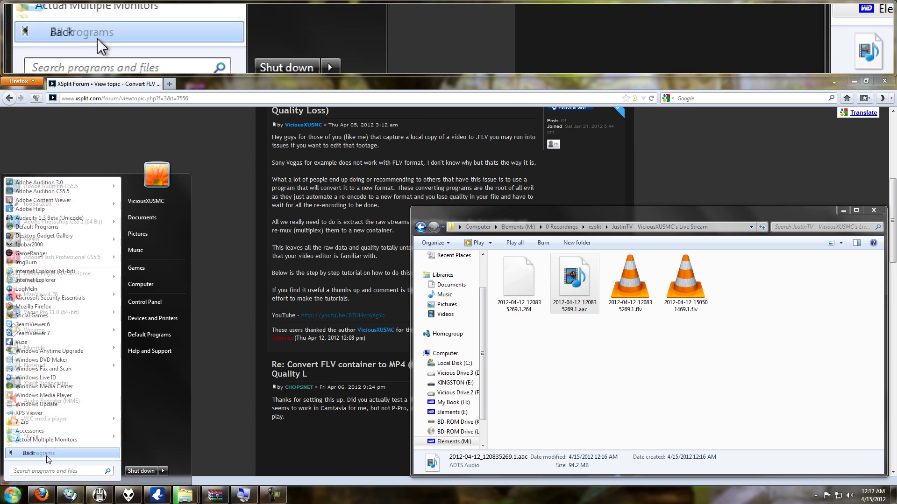
scroll(46, 449, down, 20)
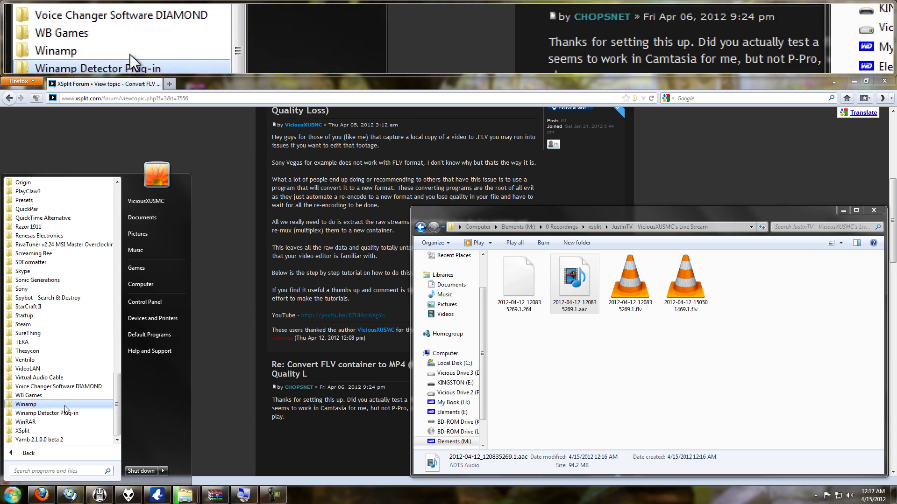
click(46, 439)
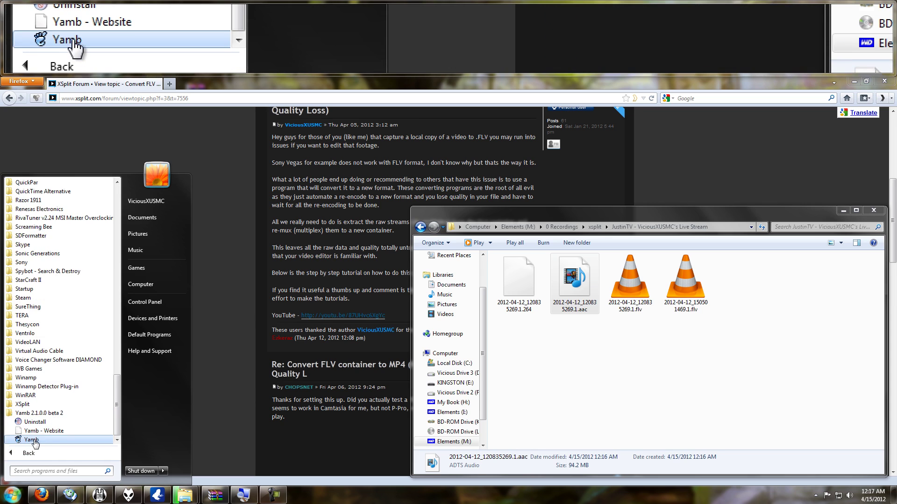
click(33, 440)
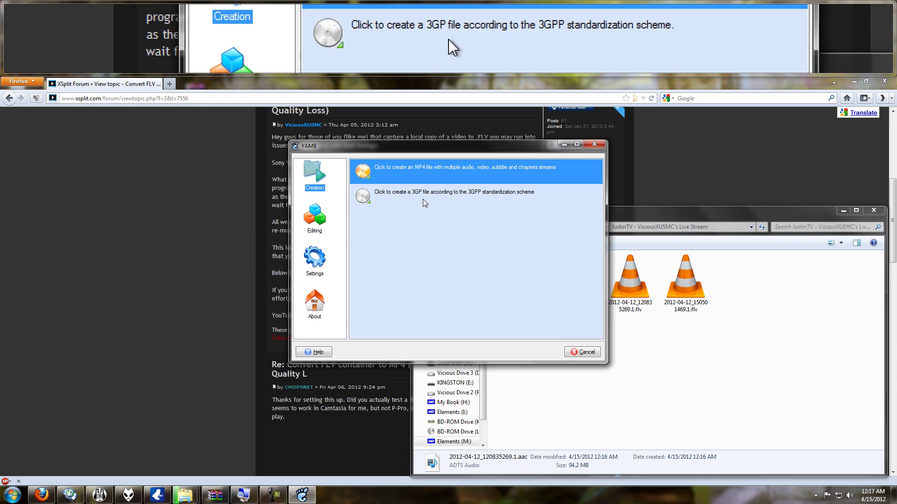
Begin a new MP4 in Yamb and add the .264 video and .aac audio streams
click(422, 171)
drag(388, 167, 276, 180)
drag(513, 280, 280, 268)
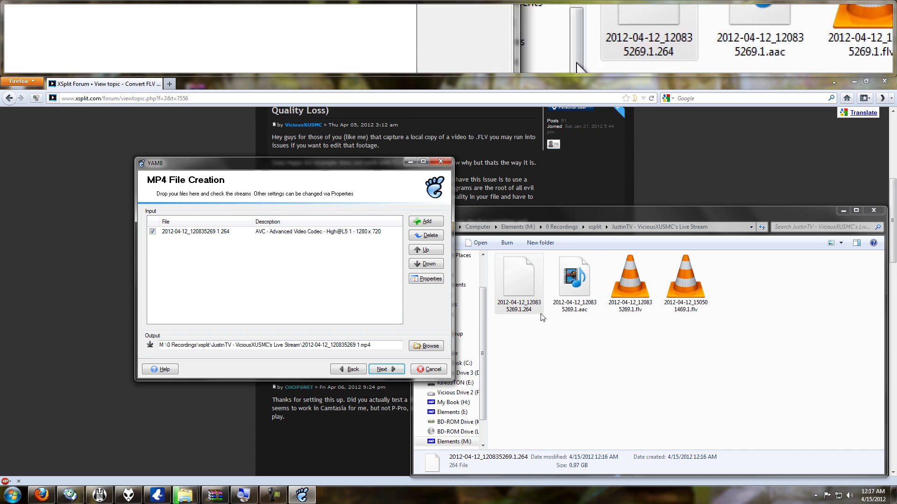
drag(574, 280, 266, 293)
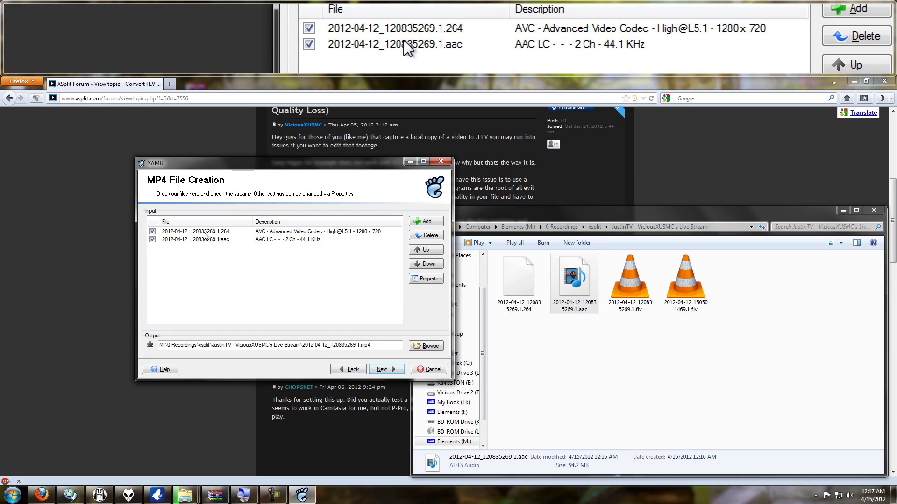
Set the video stream's frame rate to 30 and build 2012-04-12_120835269.1.mp4
click(218, 232)
click(422, 280)
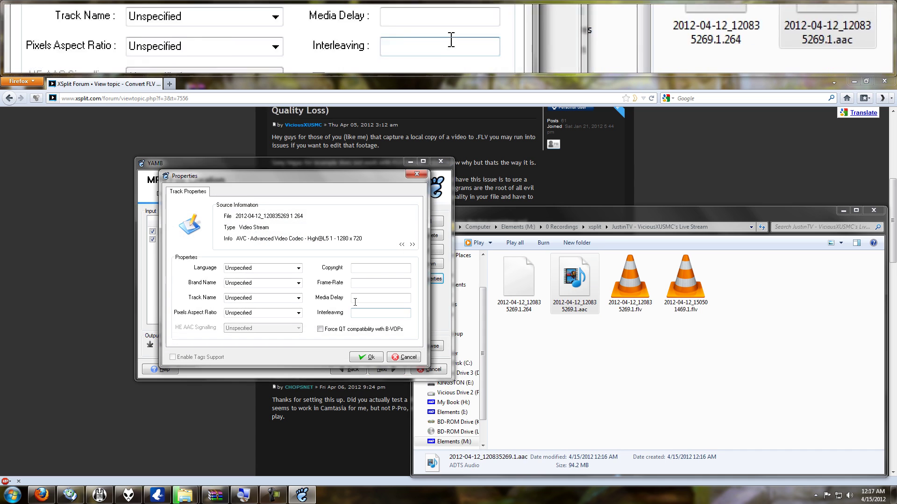
click(360, 286)
text(30)
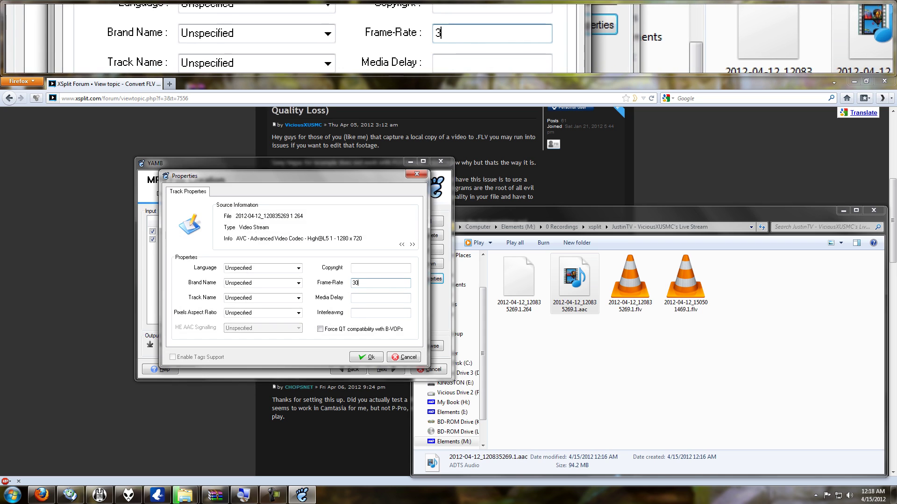
click(367, 357)
click(384, 369)
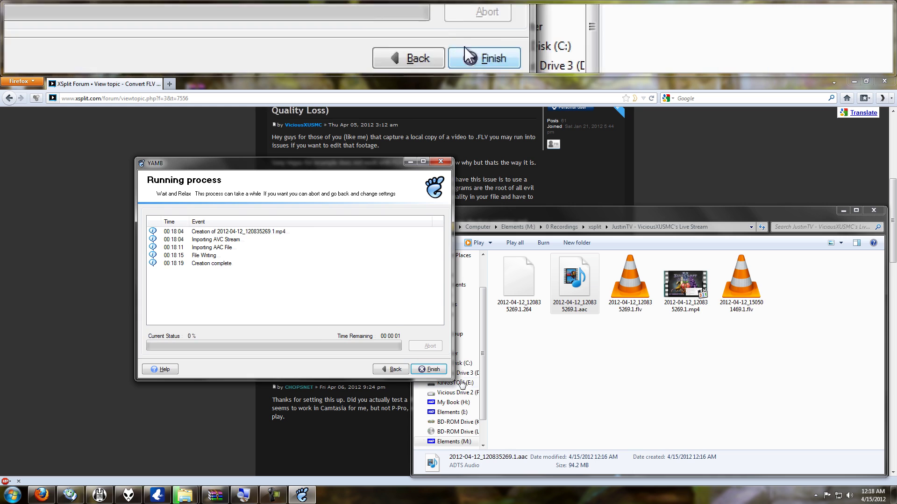
click(427, 369)
Confirm quitting Yamb and bring up the Start menu's All Programs list
click(474, 292)
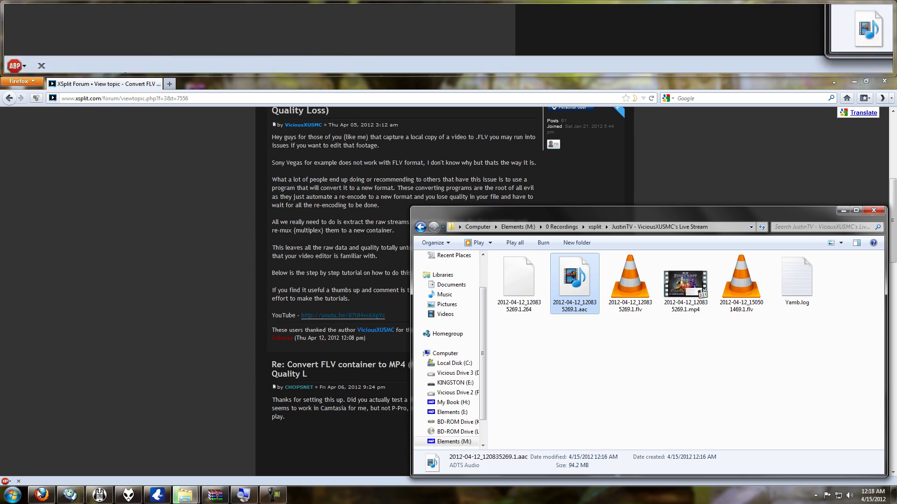
click(12, 499)
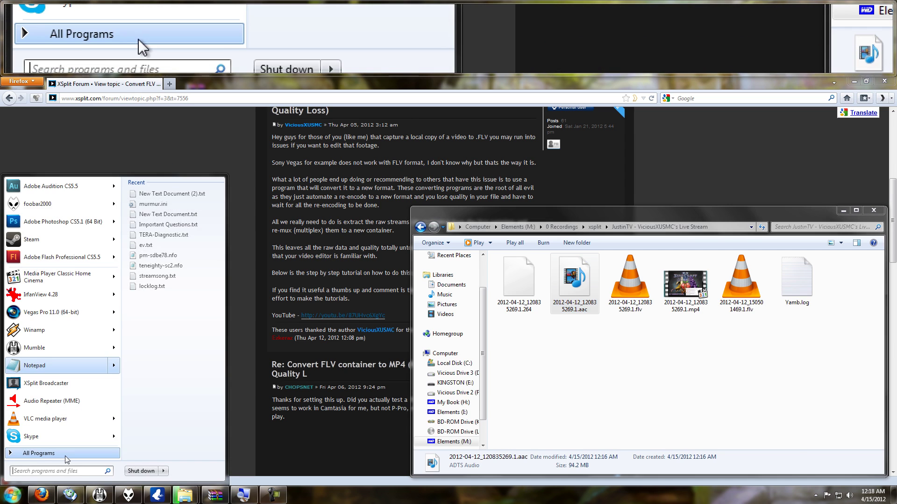
click(62, 456)
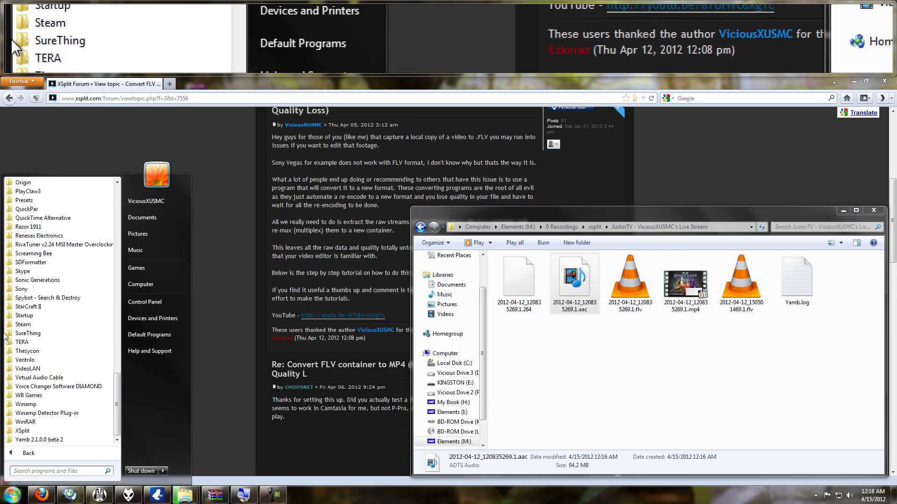
Start Adobe Premiere Pro CS5.5 from the Adobe Master Collection CS5.5 folder
scroll(42, 378, up, 15)
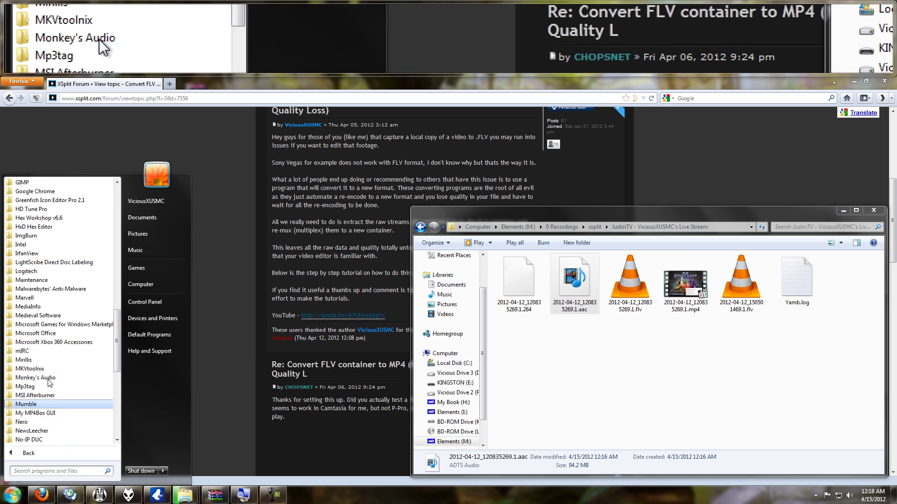
scroll(51, 381, up, 7)
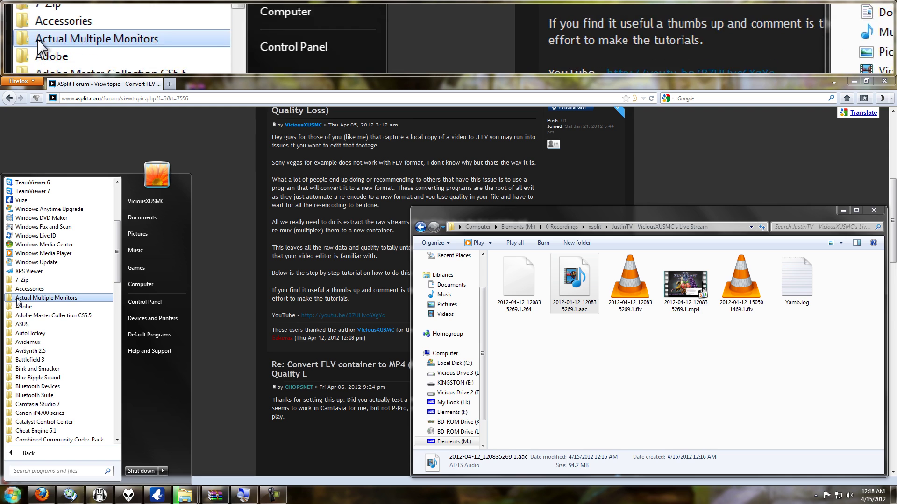
click(44, 317)
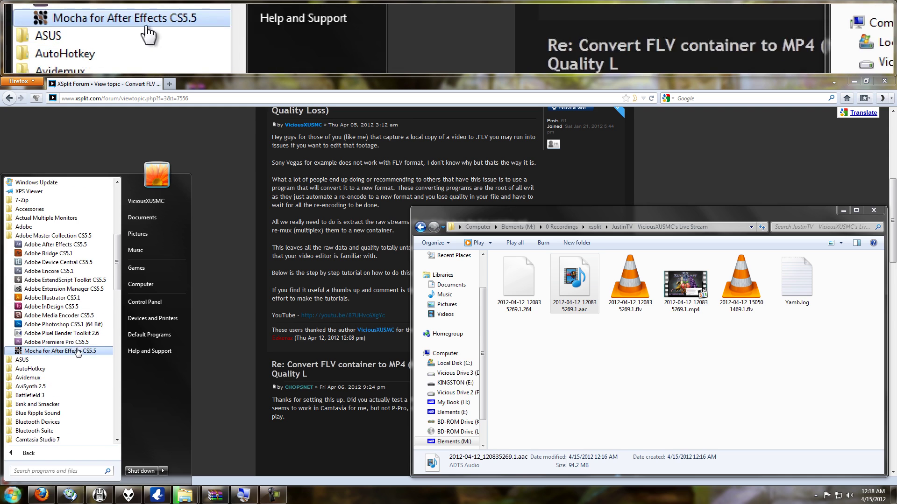
click(80, 344)
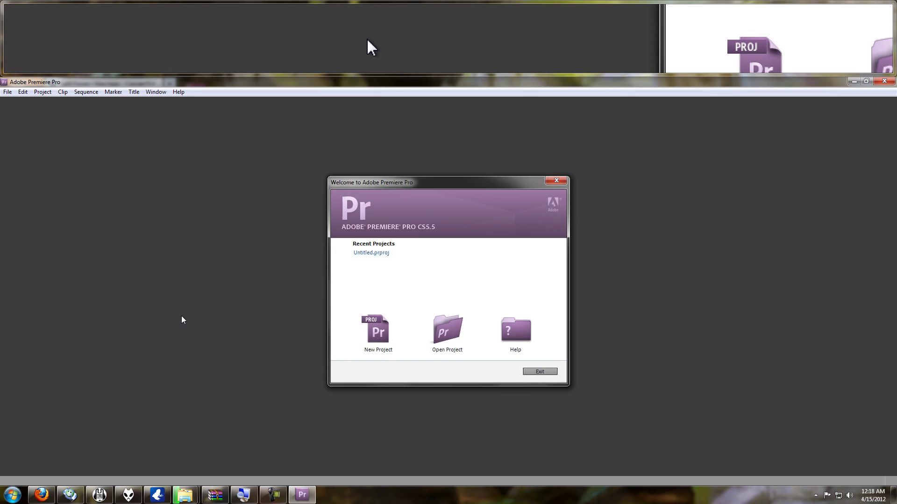
Create a new project with default settings, overwriting the existing Untitled project
click(378, 333)
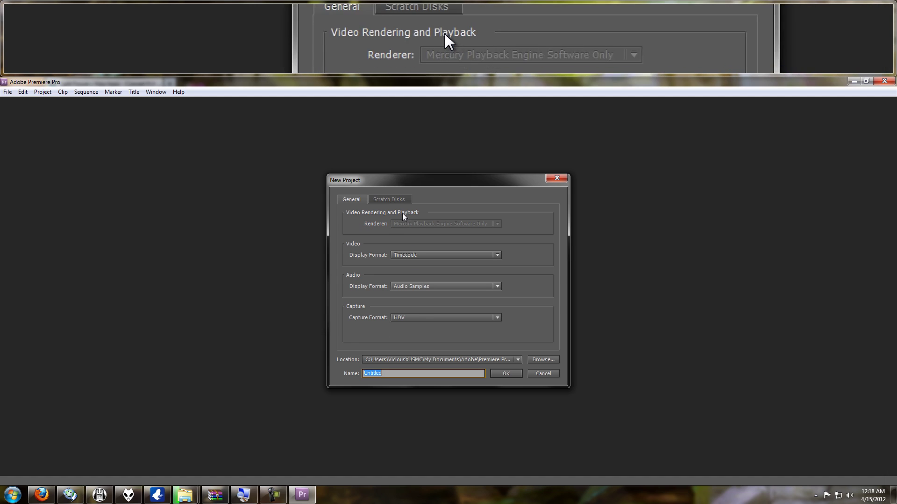
click(514, 371)
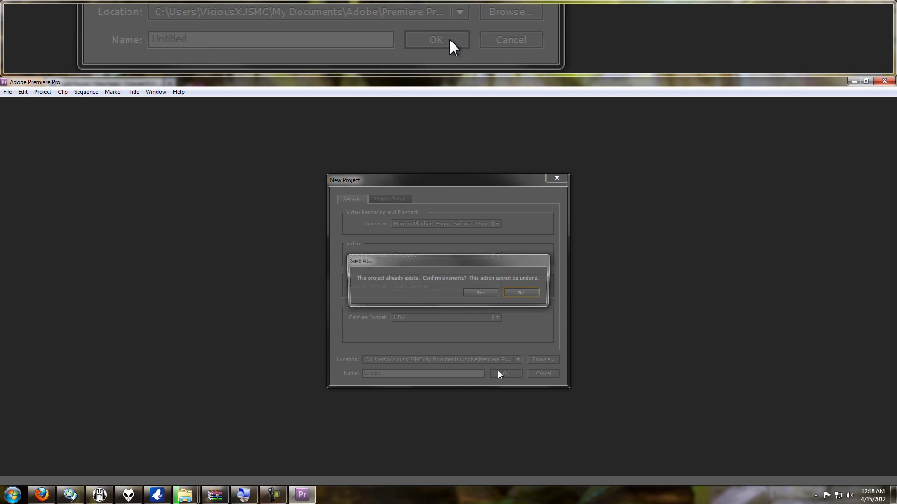
click(482, 294)
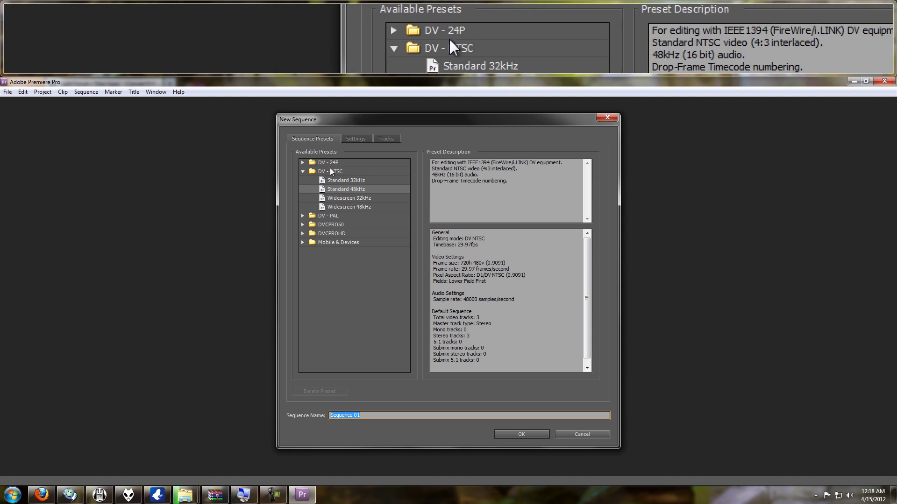
Set the new sequence to Custom editing mode with a 30.00 frames/second timebase
click(355, 142)
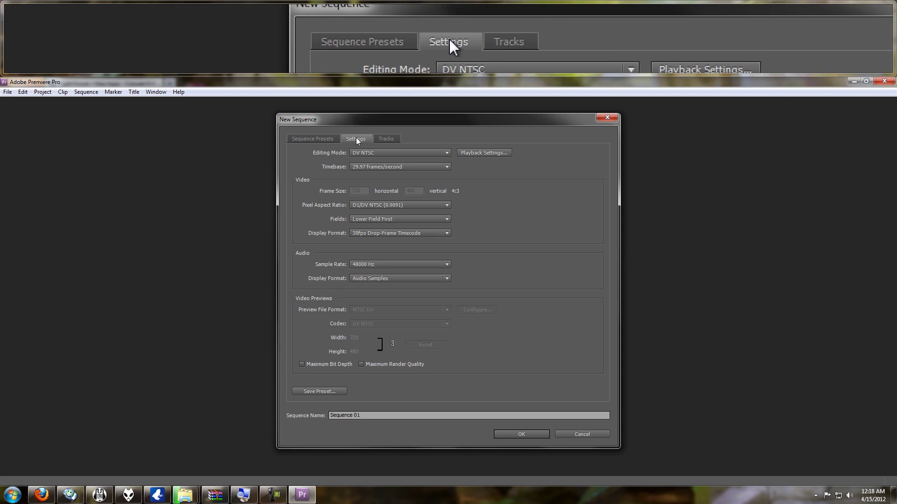
click(393, 154)
click(393, 155)
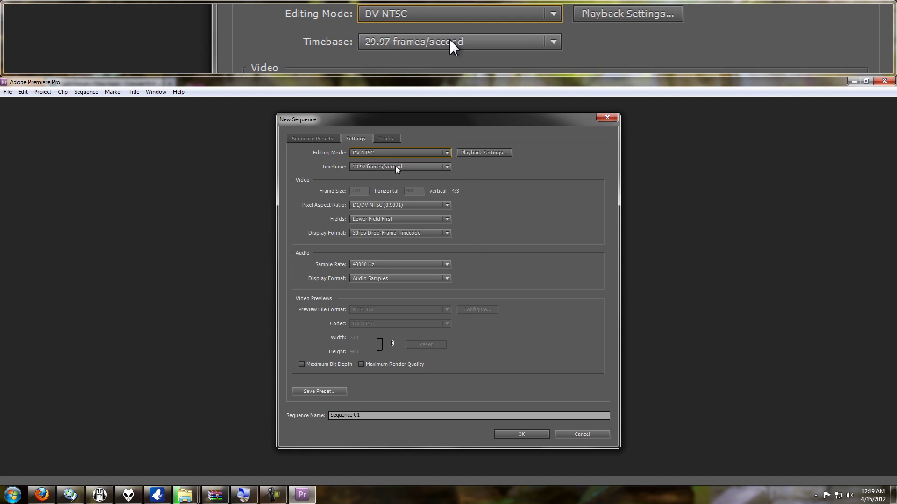
click(396, 168)
click(396, 169)
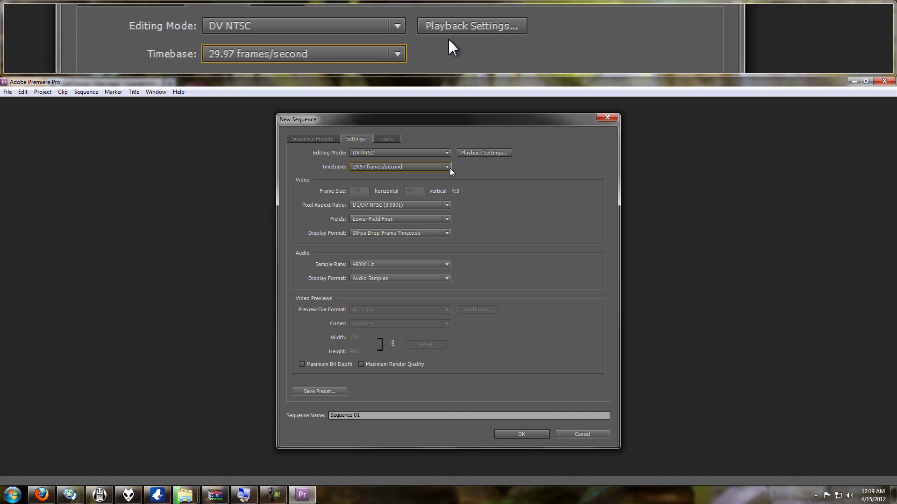
click(385, 155)
click(385, 164)
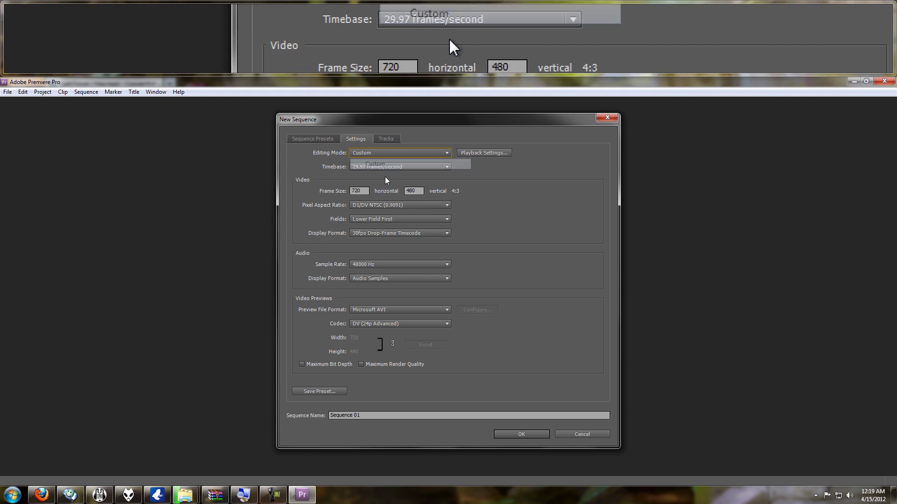
click(391, 167)
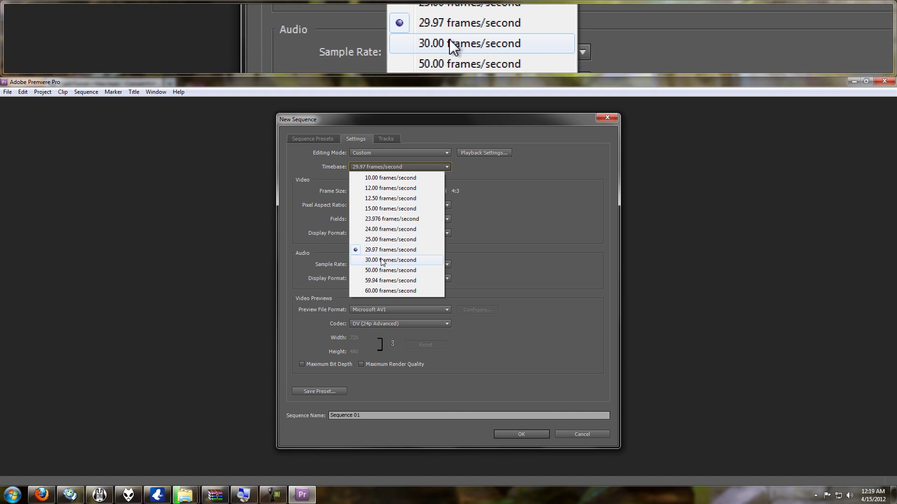
click(390, 260)
Give the sequence a 1280×720 frame, Square Pixels and No Fields, then create it
click(361, 191)
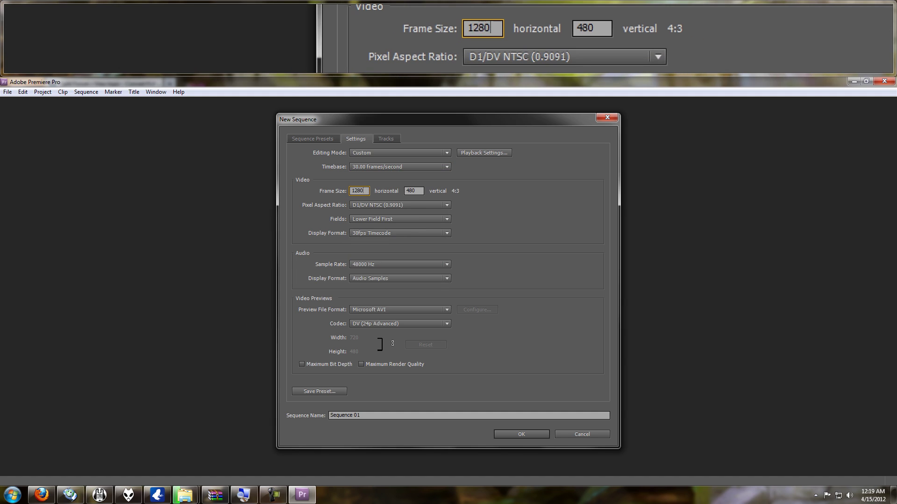
text(1280)
key(Tab)
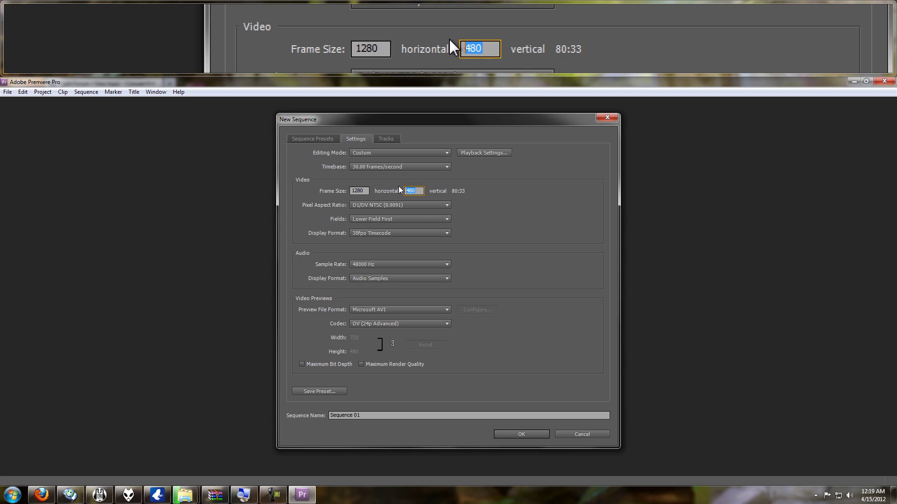
click(416, 205)
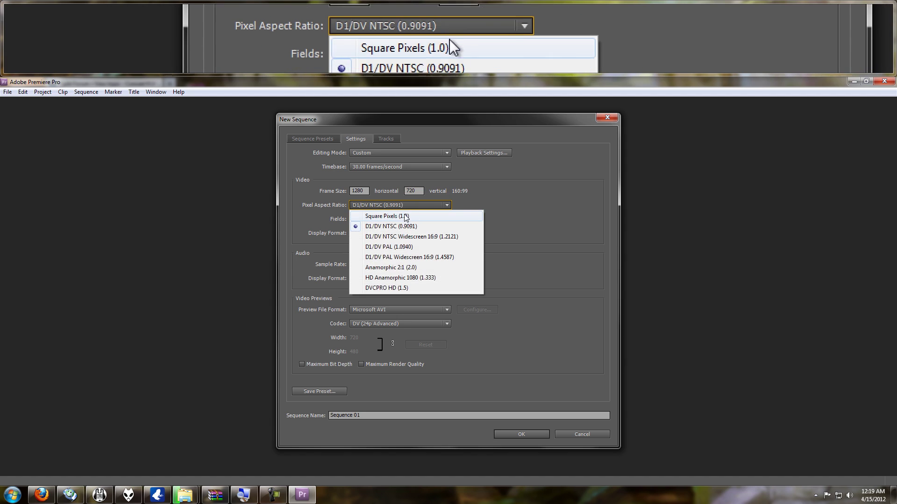
click(403, 217)
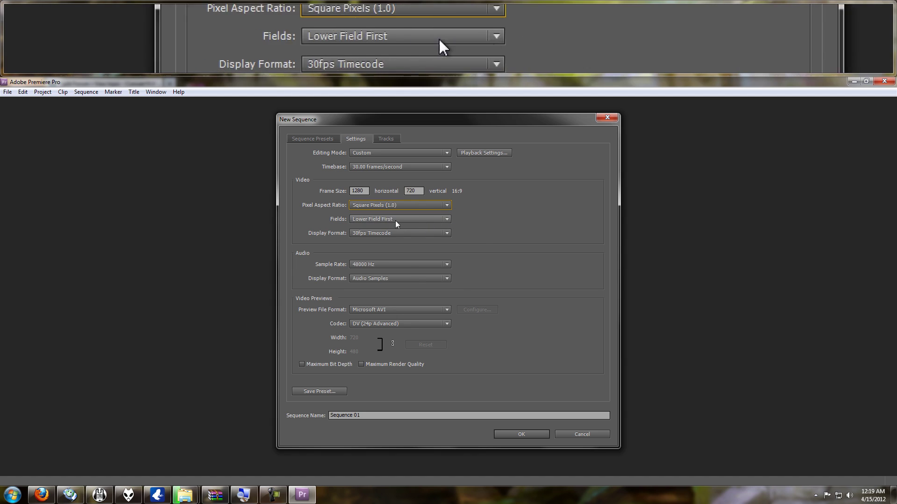
click(393, 220)
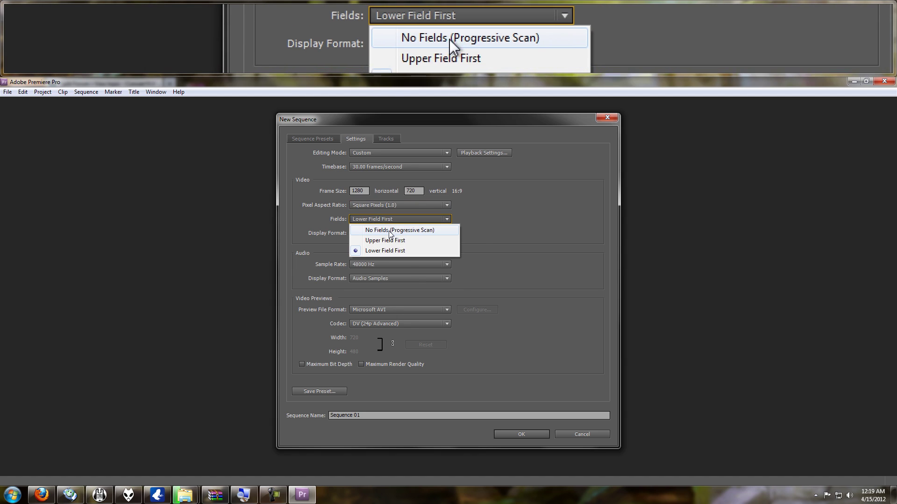
click(379, 232)
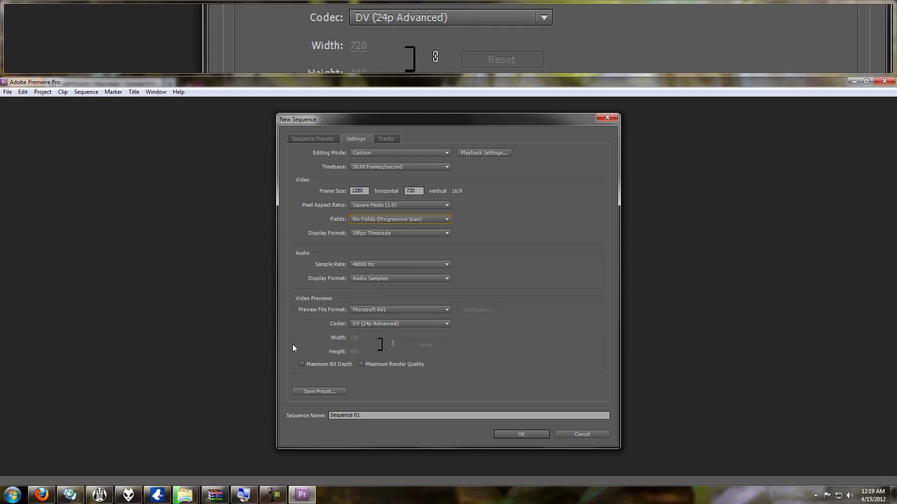
click(528, 435)
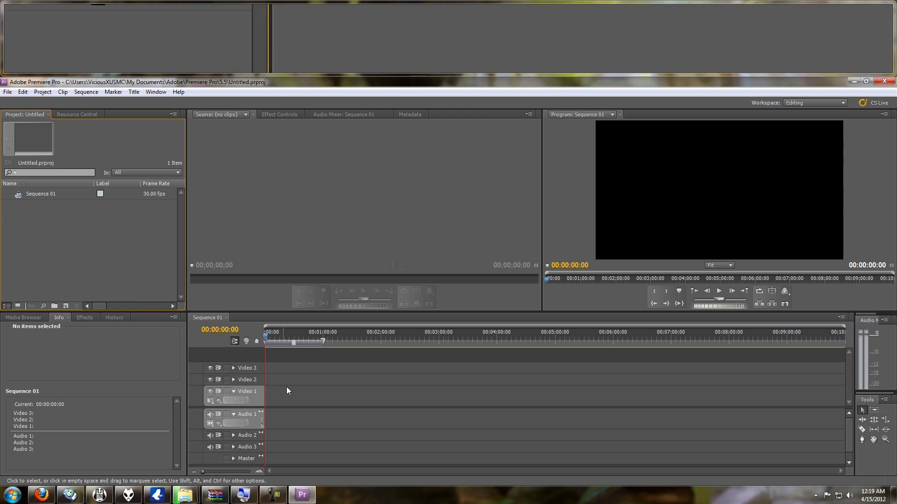
Import 2012-04-12_120835269.1.mp4 into the Project panel and drag it onto Sequence 01's tracks
mouse_move(214, 495)
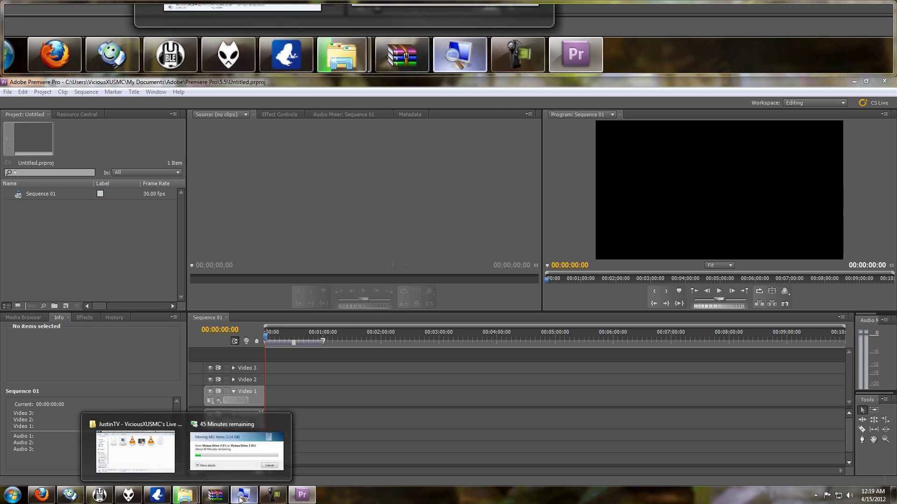
mouse_move(185, 494)
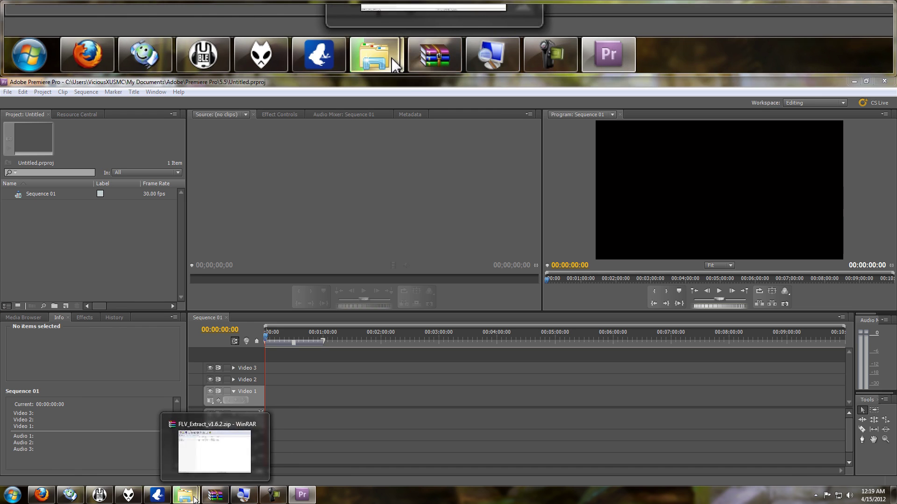
click(181, 466)
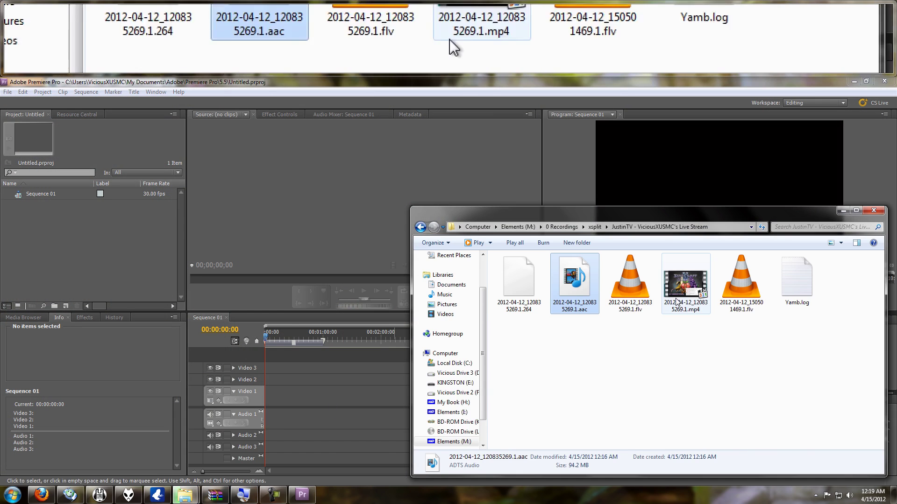
drag(472, 278, 105, 231)
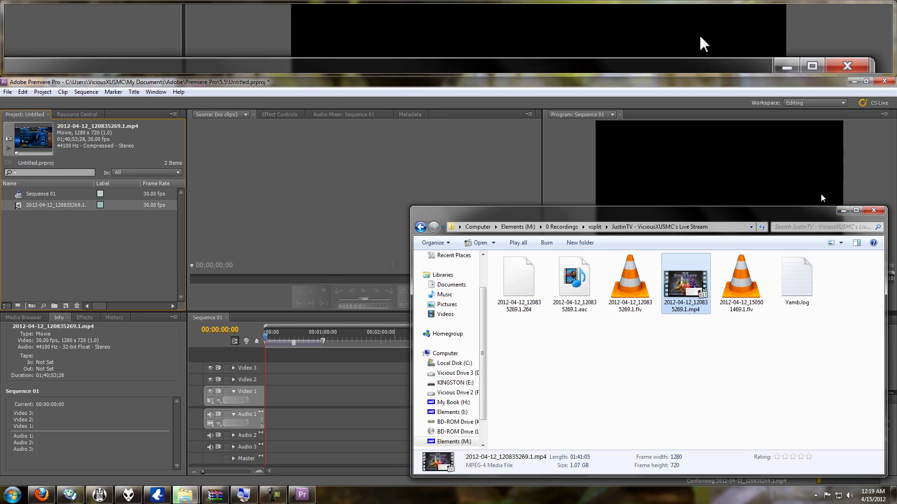
click(843, 212)
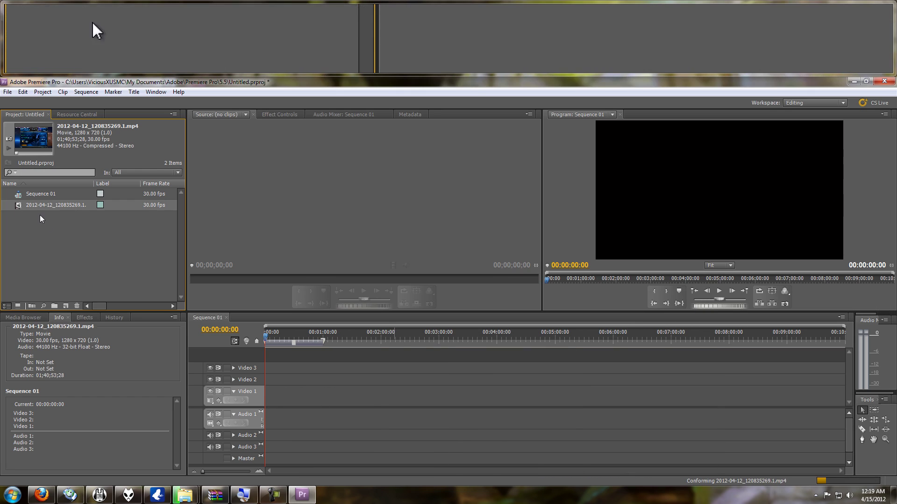
drag(41, 209, 267, 401)
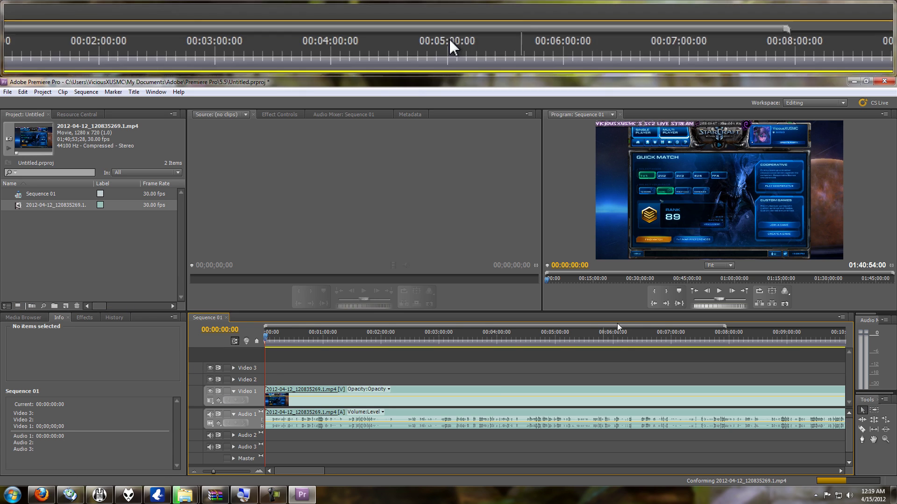
Play Sequence 01 in the Program monitor to about 00:00:11:18, then stop
click(720, 292)
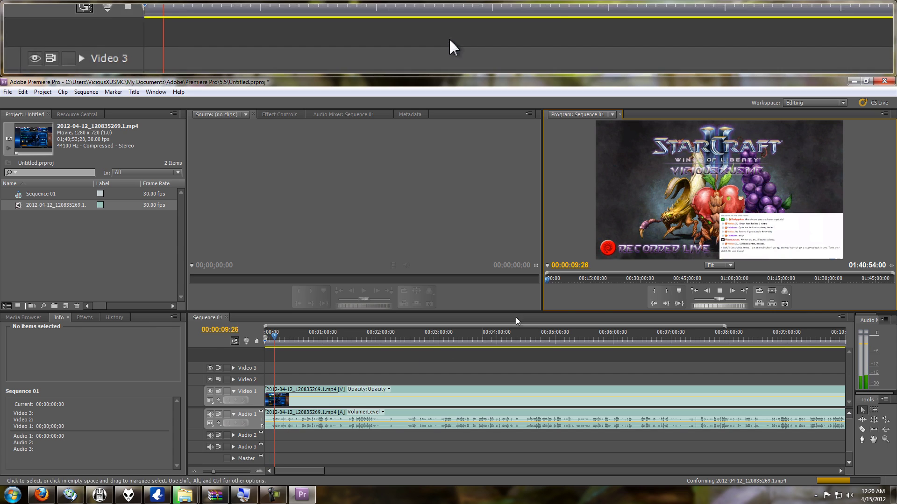
click(720, 291)
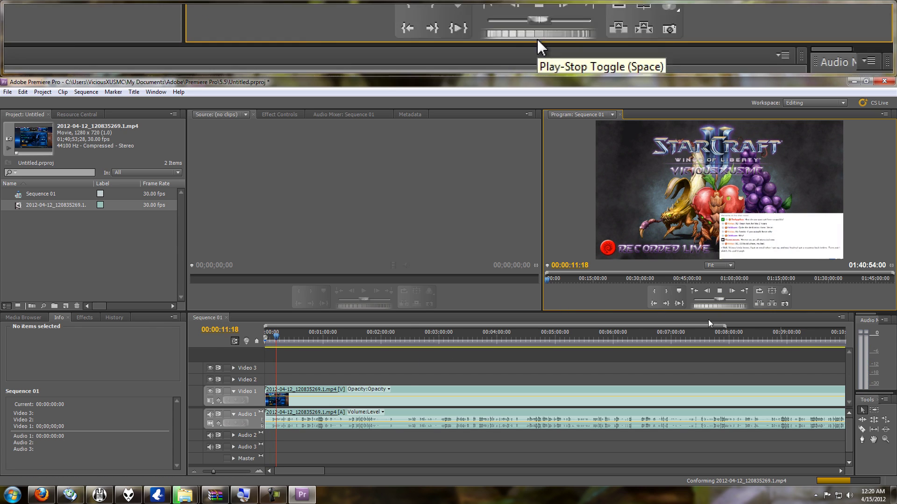